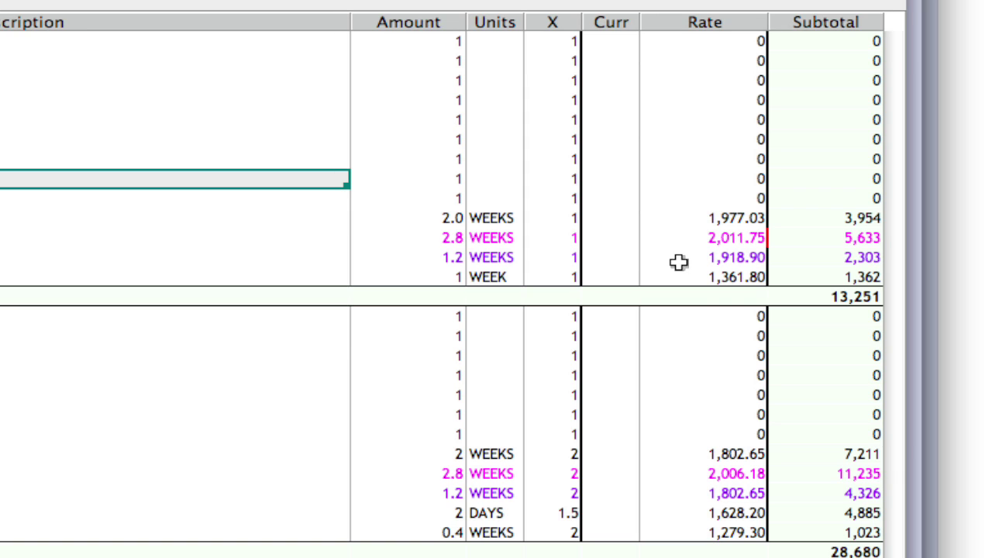
Step: Reveal the SHOOT - STAGE rate formula =24.76*W13 in account 2901 and bring up Setup Globals
double_click(679, 263)
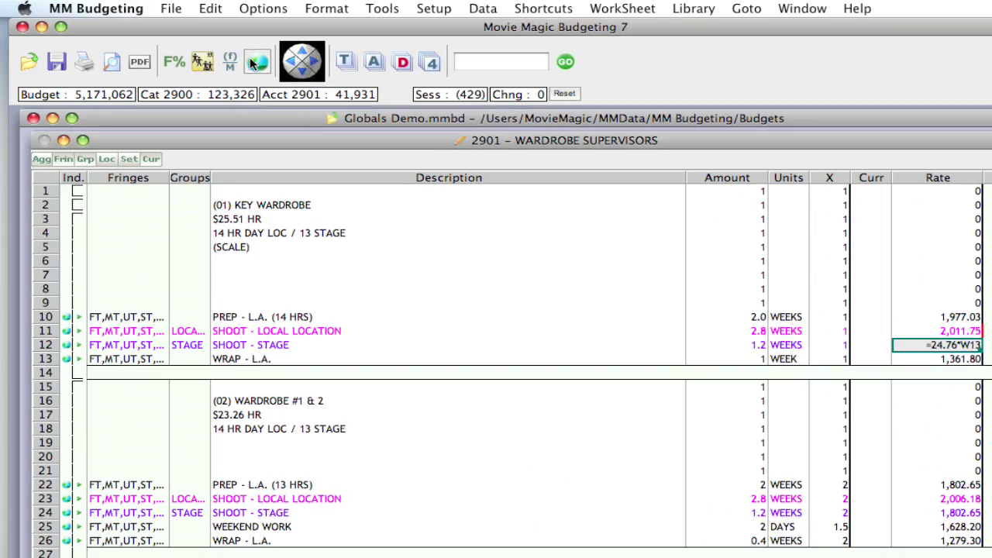
click(256, 62)
Step: Move the Setup Globals window beside the W13 rate formula and scroll through its Globals list
drag(501, 200, 609, 347)
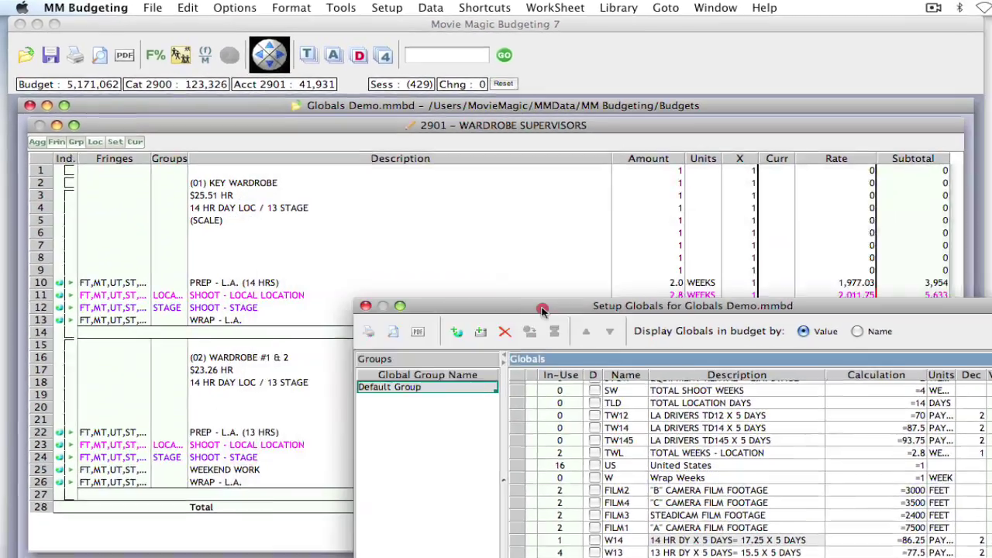
drag(543, 310, 572, 347)
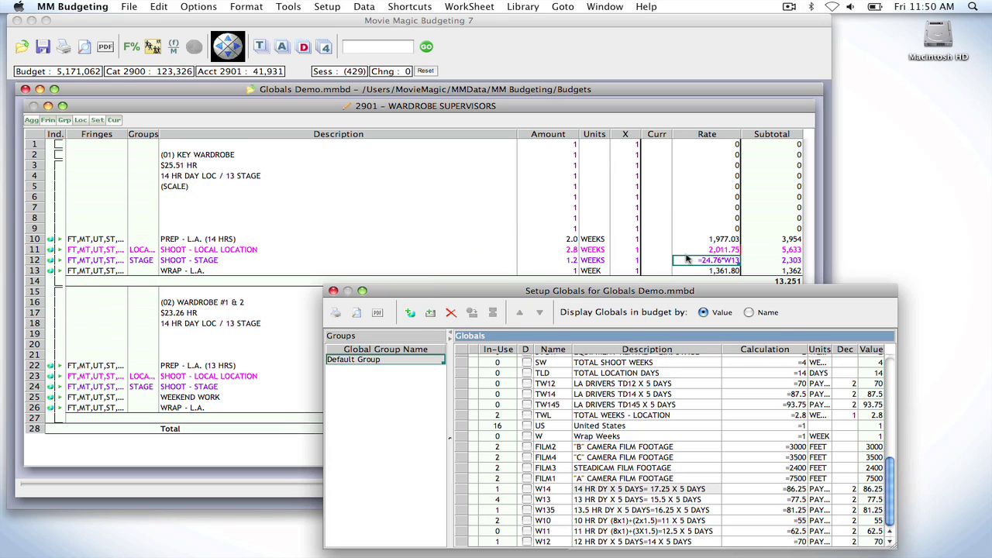
click(685, 262)
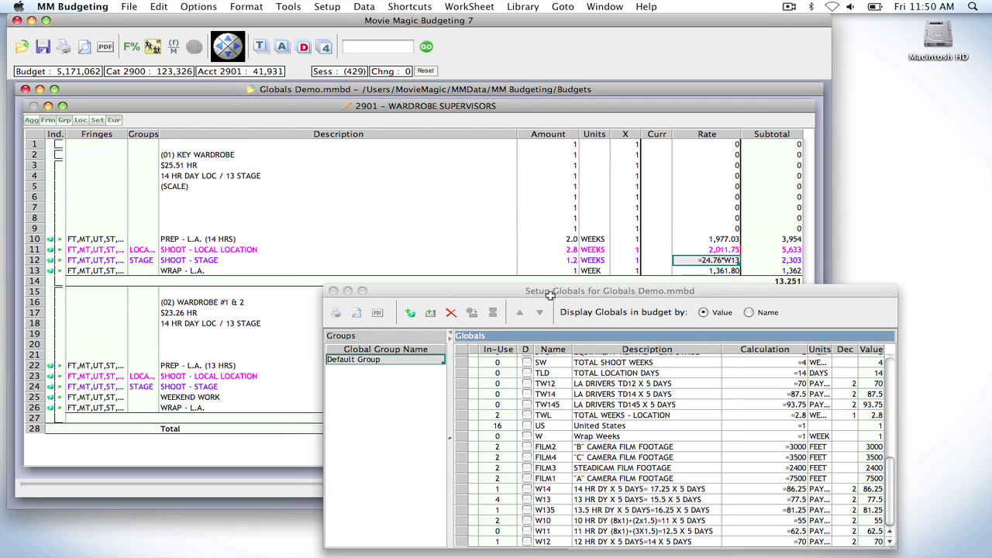
click(510, 293)
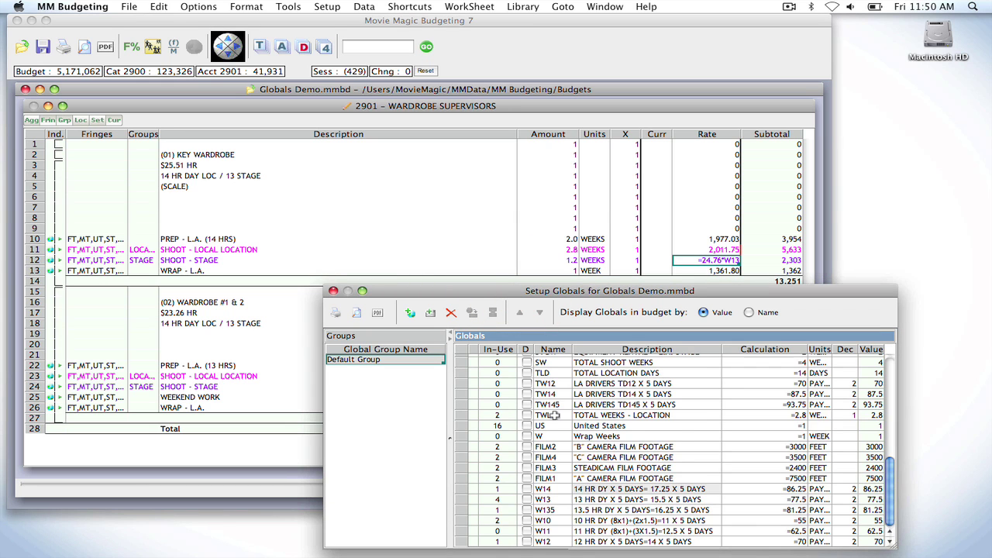
scroll(553, 416, up, 9)
scroll(552, 414, down, 3)
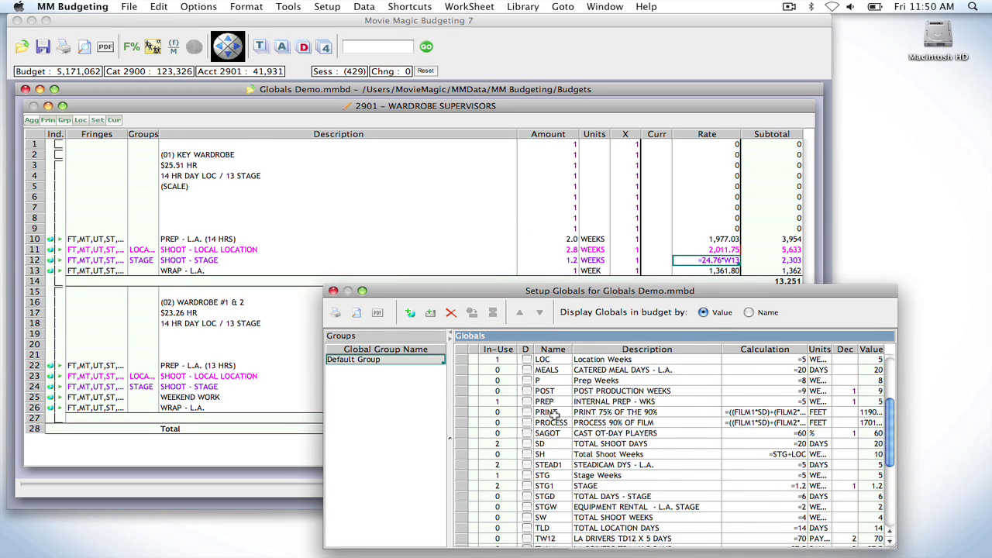
scroll(553, 415, up, 5)
scroll(553, 416, down, 10)
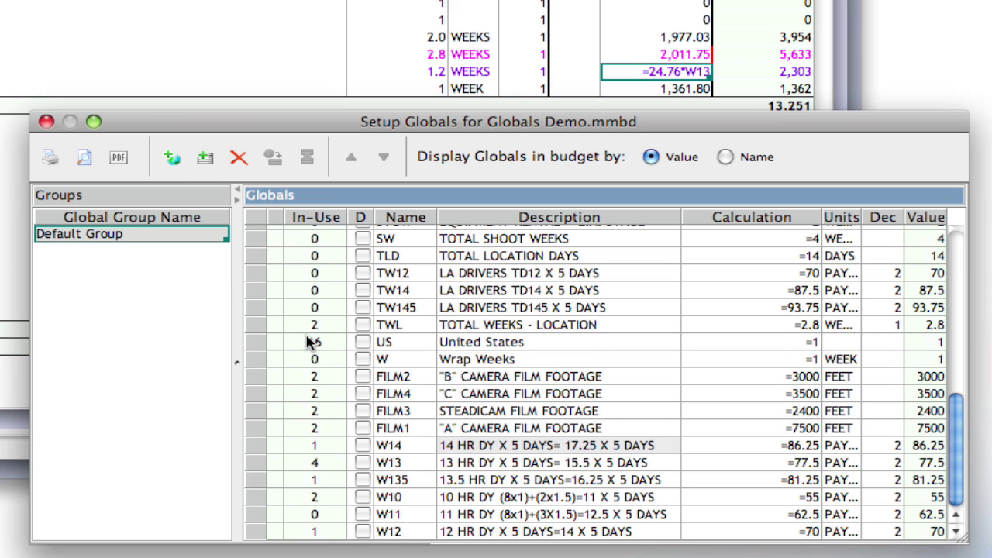
click(204, 161)
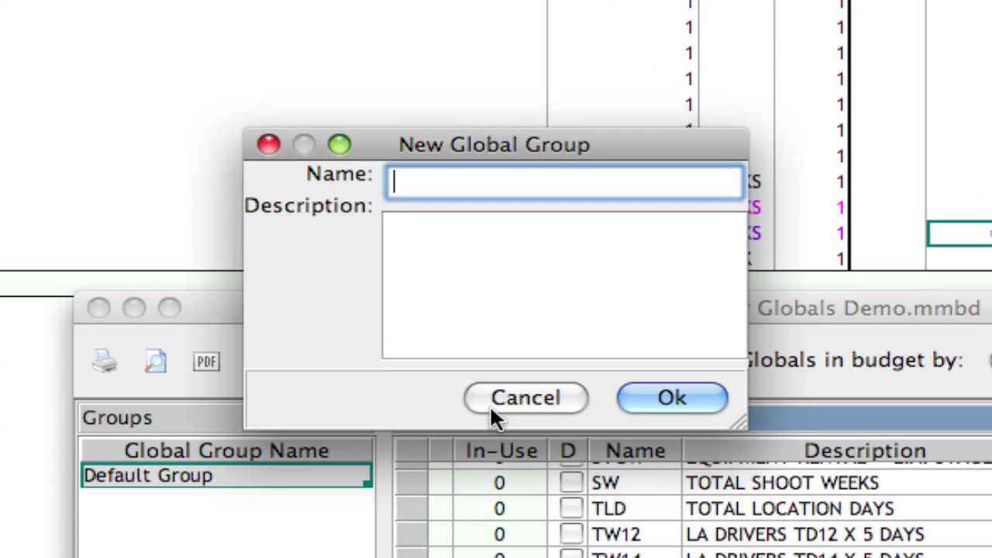
Step: Create the global group 'Weekly Pay Hours' described as 'Calculations for weekly rates'
text(Weekly Pay Hours)
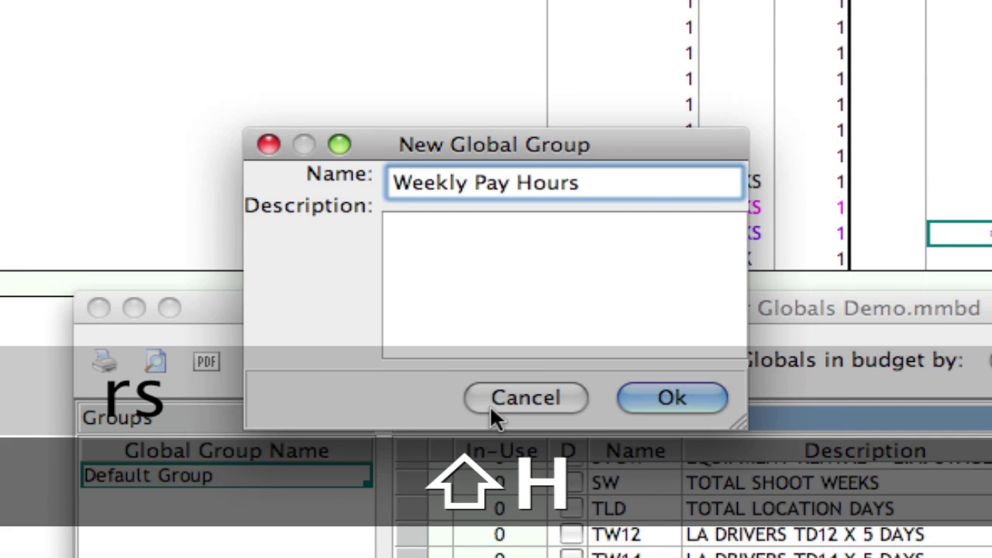
click(491, 299)
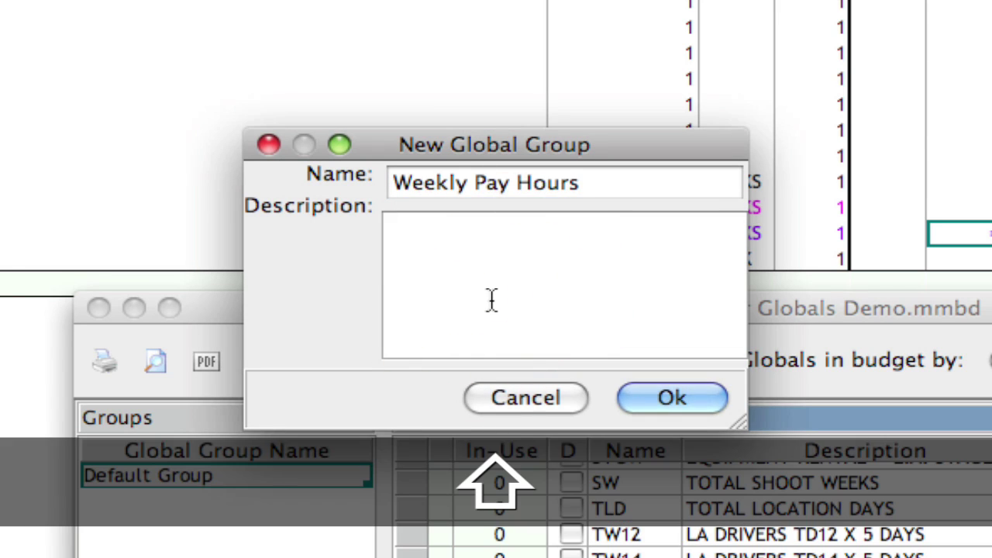
text(Calculations for )
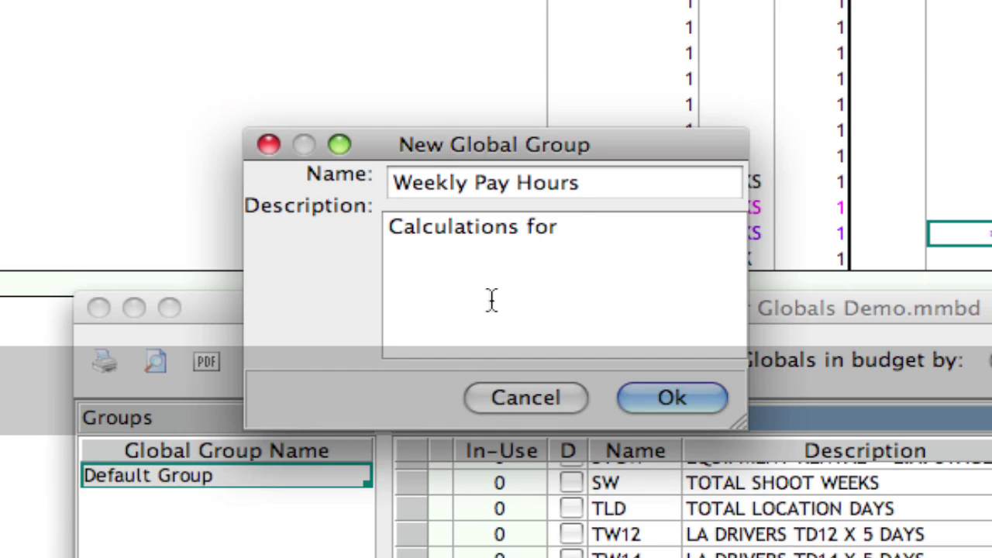
text(weekly rates)
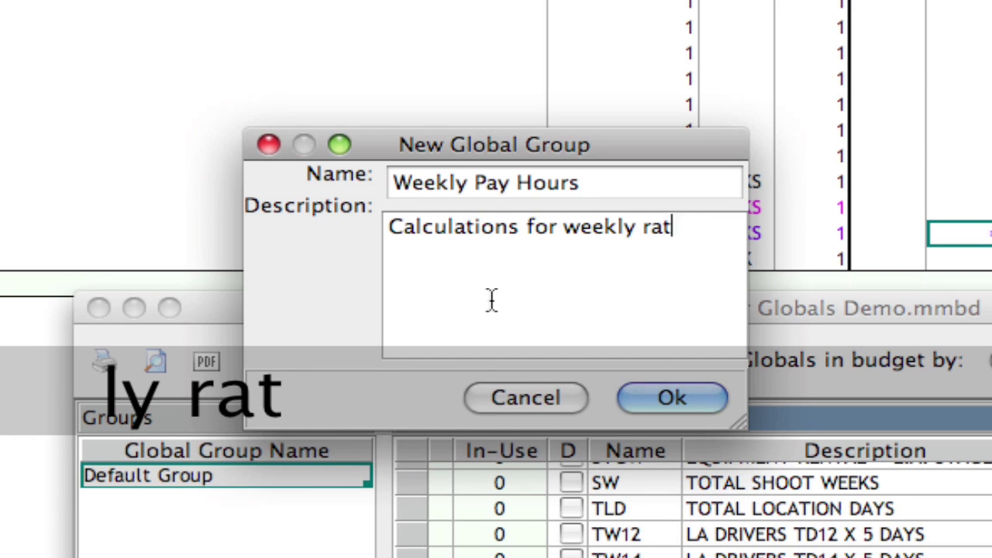
click(678, 396)
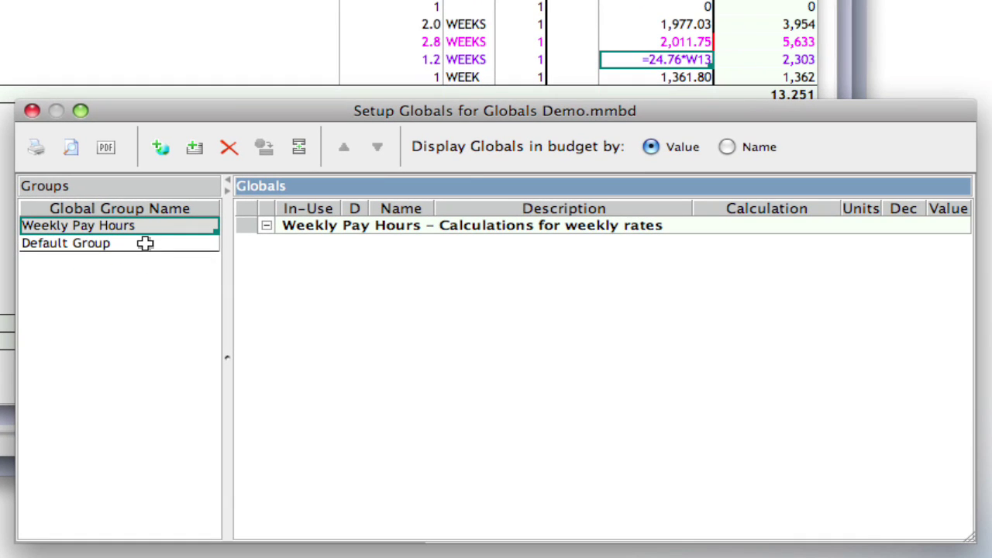
click(147, 244)
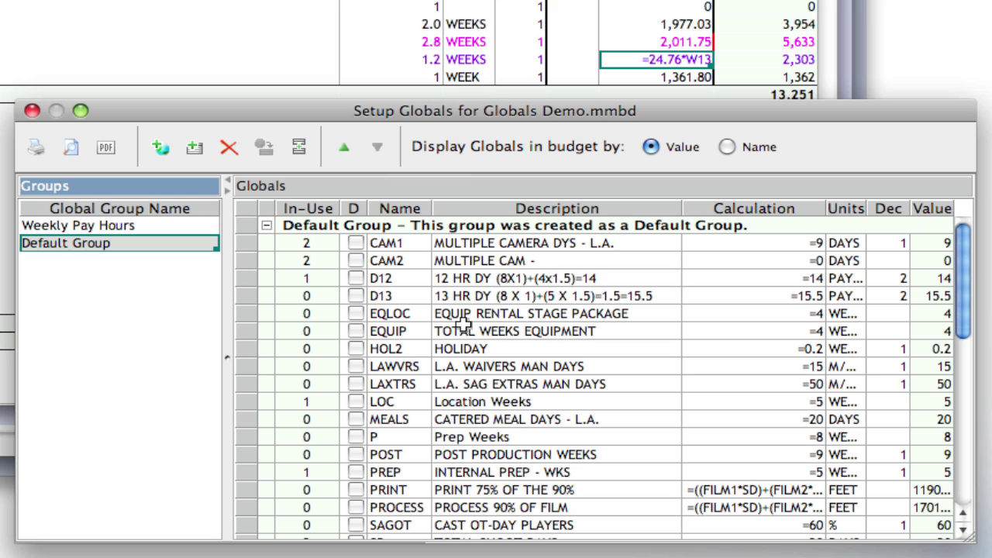
Step: Move globals W14, W13, W135, W10, W11 and W12 from Default Group into Weekly Pay Hours
scroll(463, 324, down, 10)
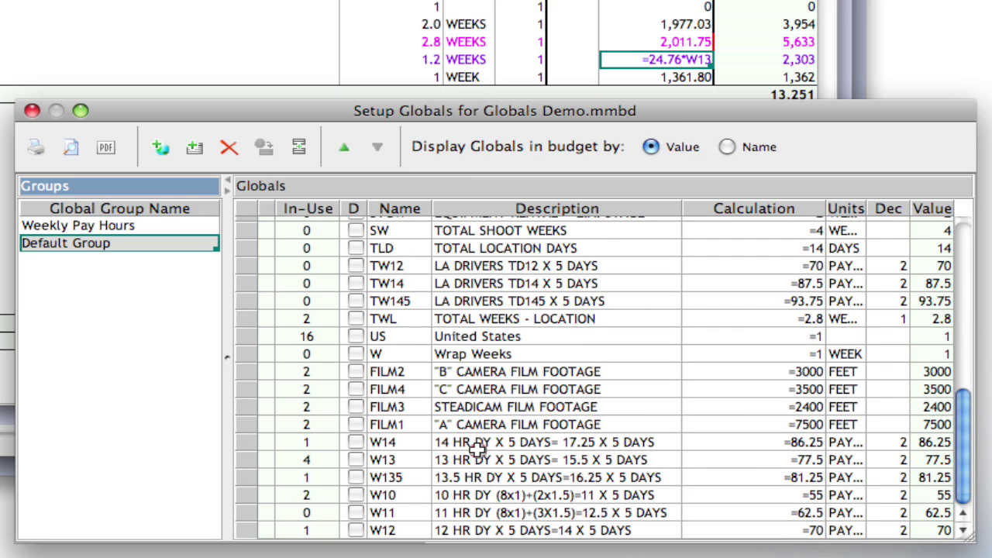
drag(478, 448, 476, 532)
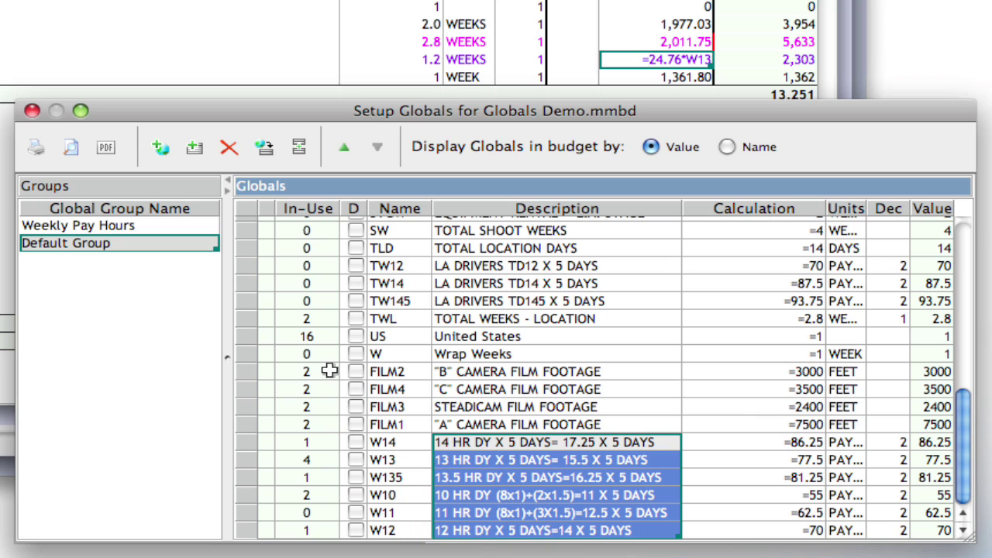
click(254, 149)
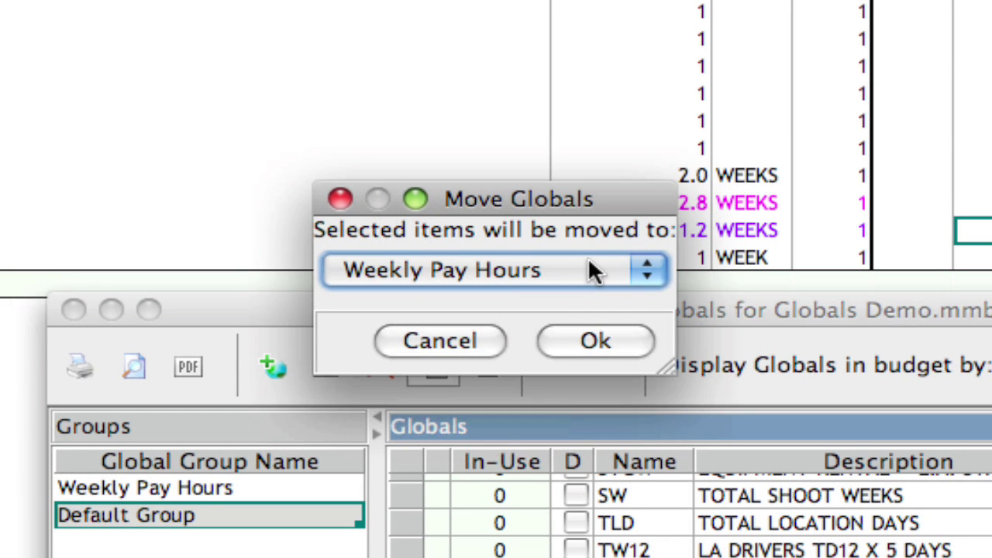
click(594, 341)
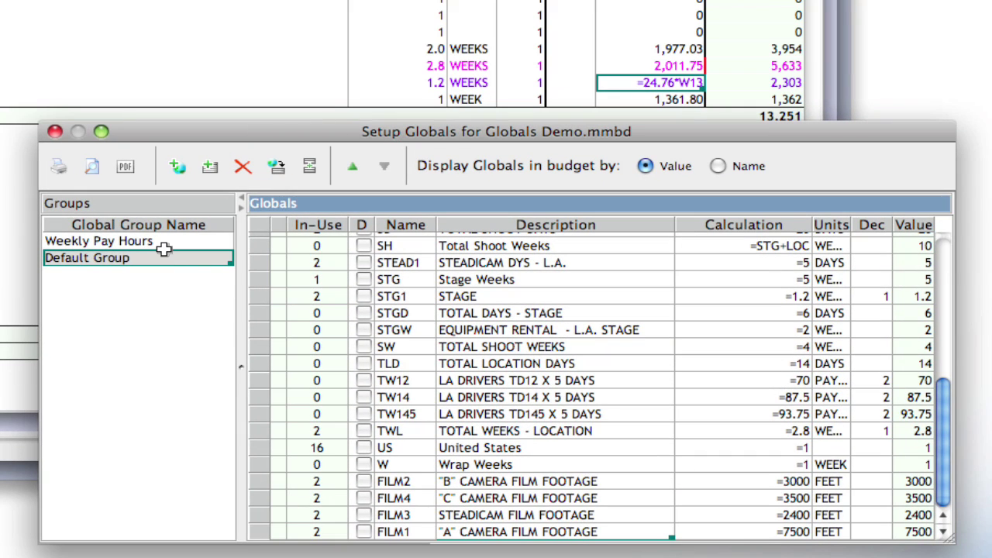
click(165, 253)
Step: Review the Weekly Pay Hours and Default Group globals, re-sorting Default Group by name
click(193, 244)
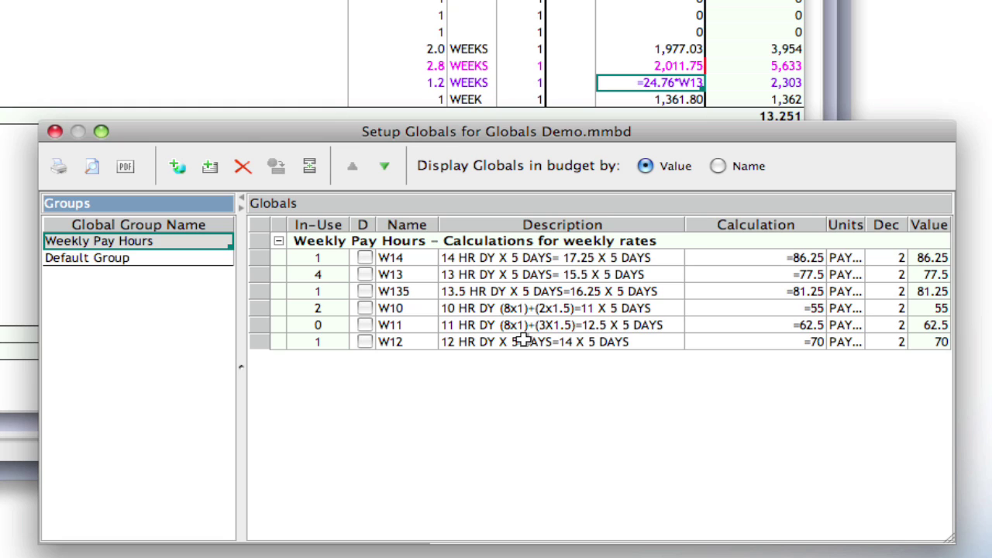
shift+click(183, 257)
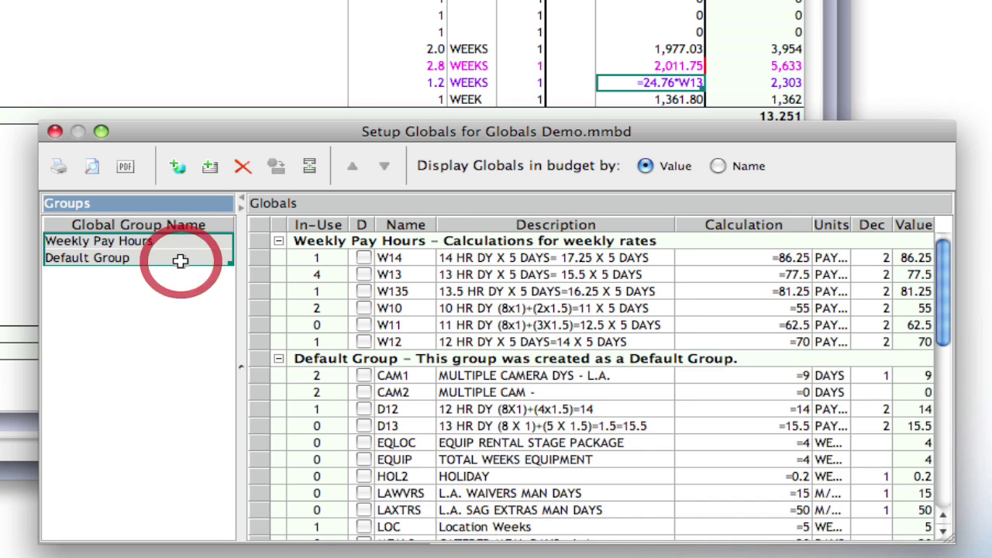
scroll(456, 288, down, 6)
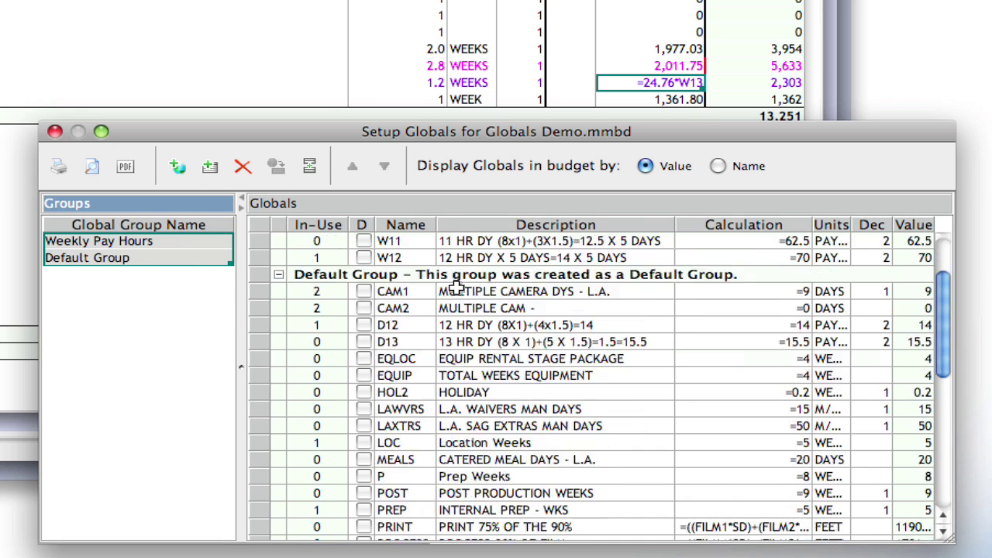
scroll(455, 288, up, 6)
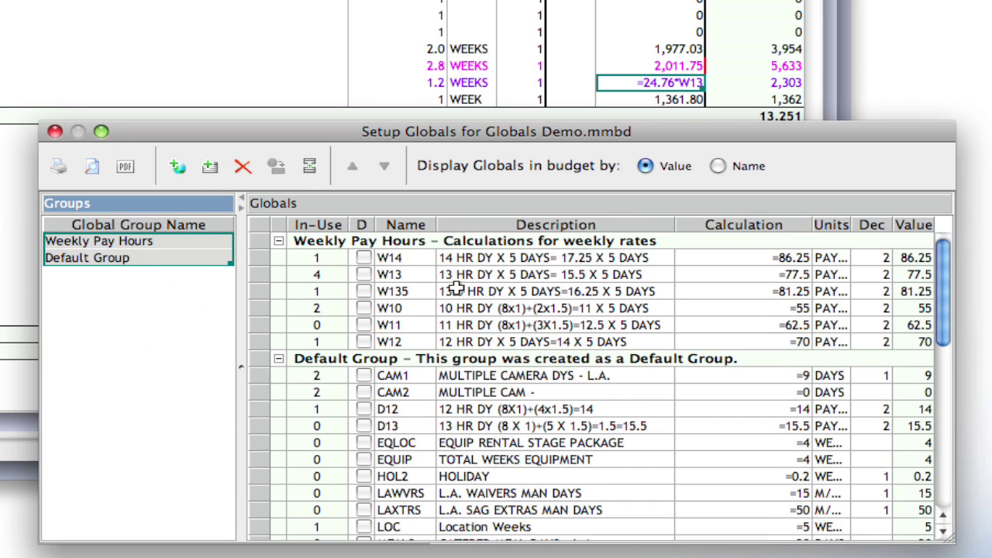
click(278, 360)
click(278, 360)
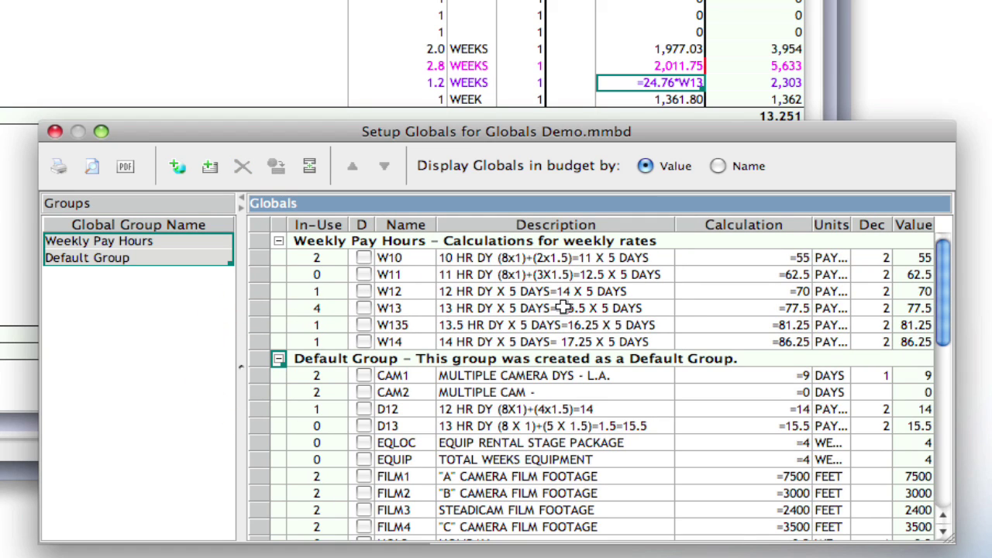
scroll(459, 333, down, 8)
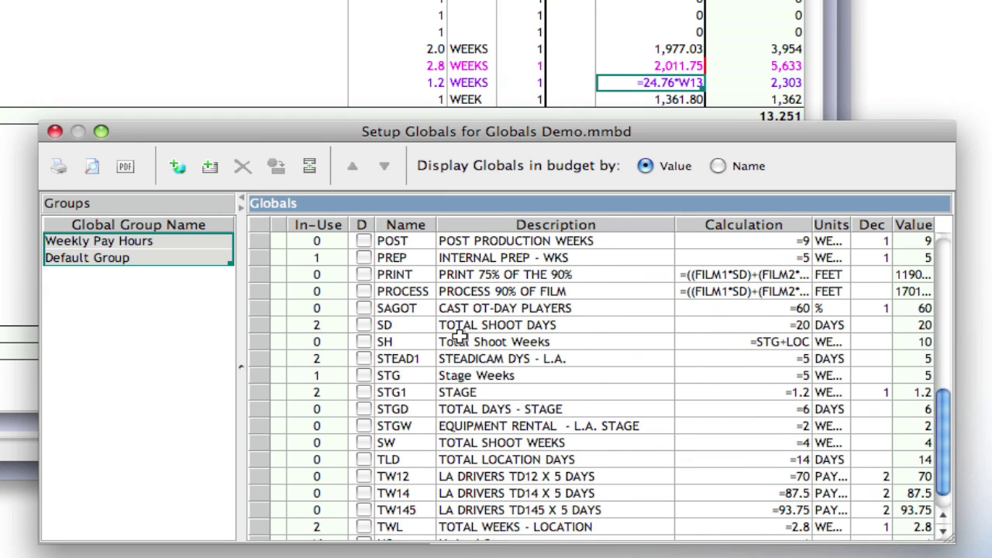
scroll(459, 333, up, 9)
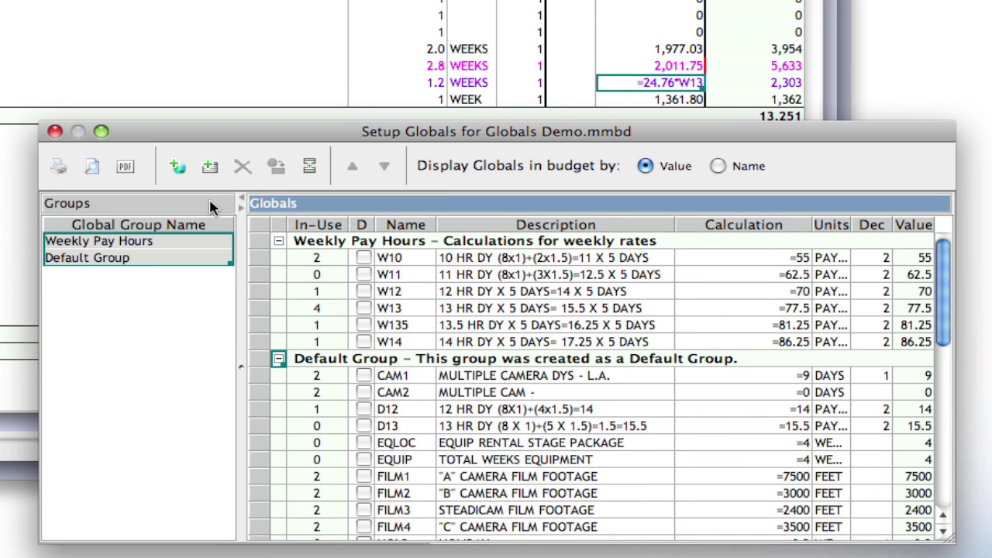
click(209, 168)
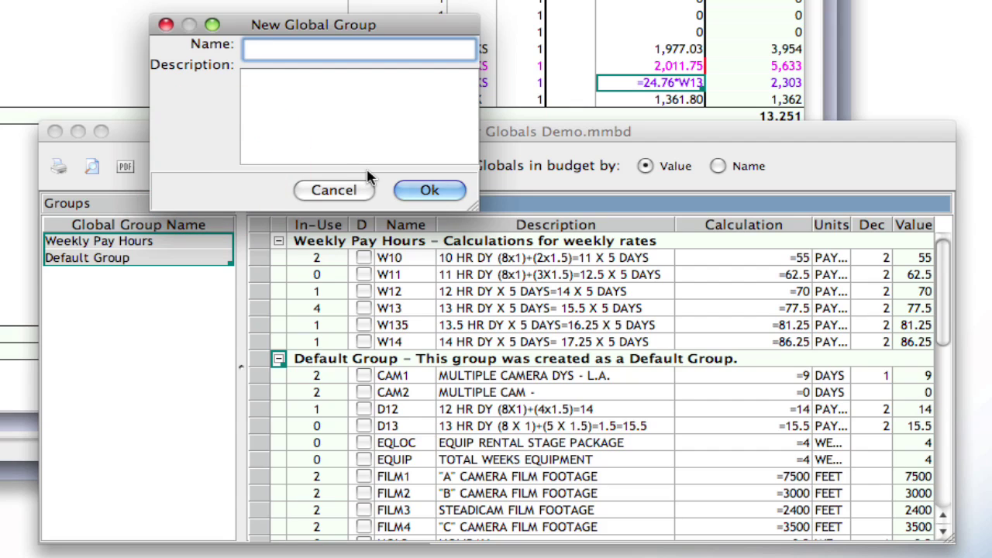
Step: Create a 'Film & Lab' global group and move FILM1–FILM4 into it from Default Group
text(Film & Lab)
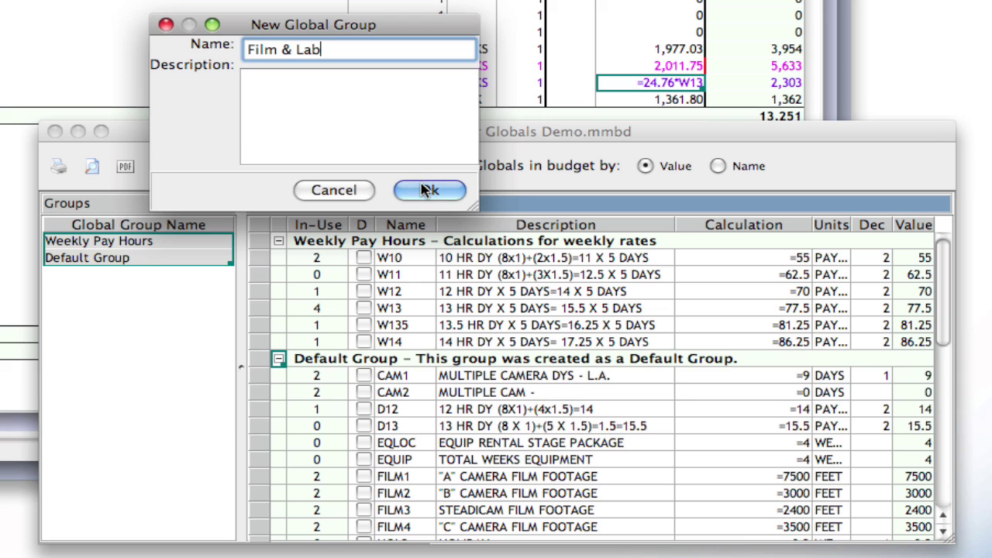
click(430, 191)
click(177, 274)
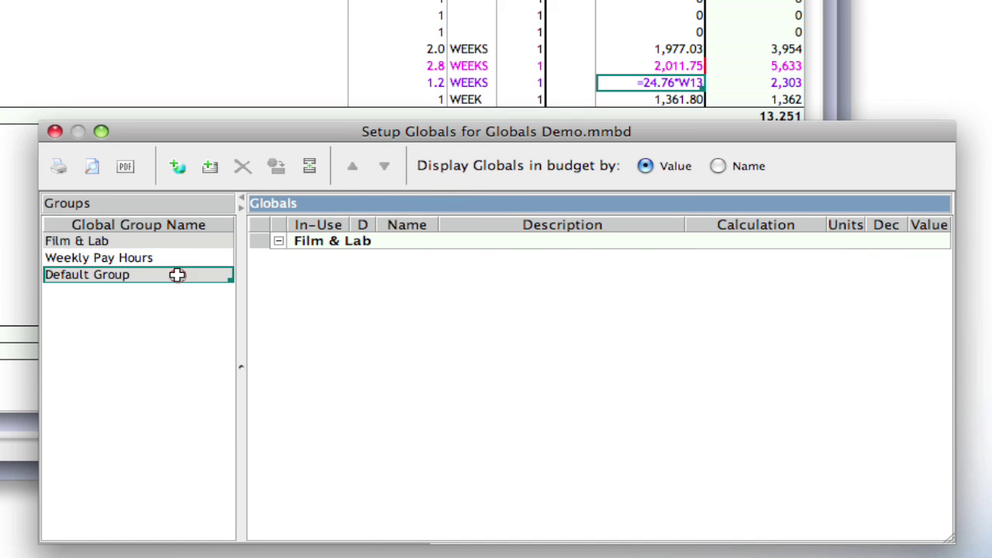
scroll(432, 332, down, 3)
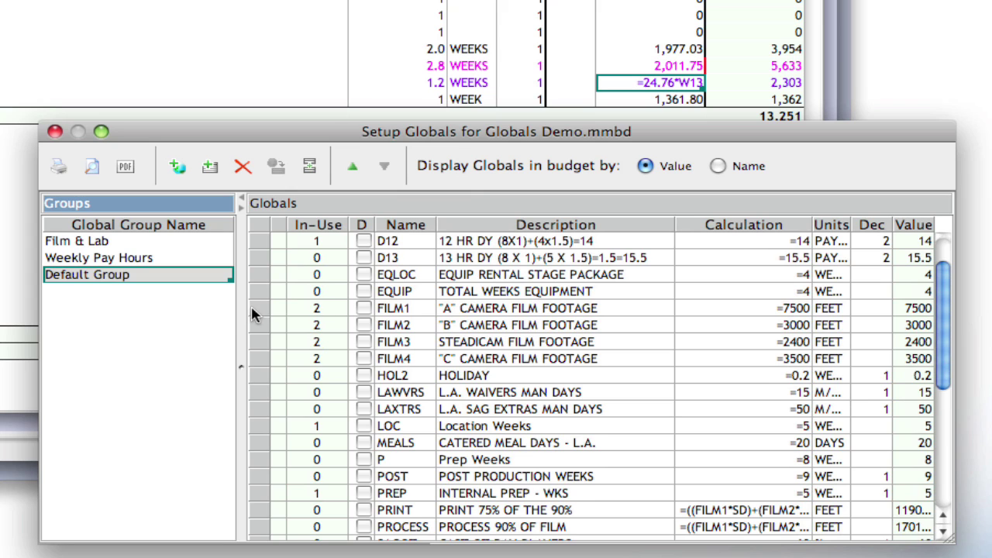
drag(256, 314, 255, 358)
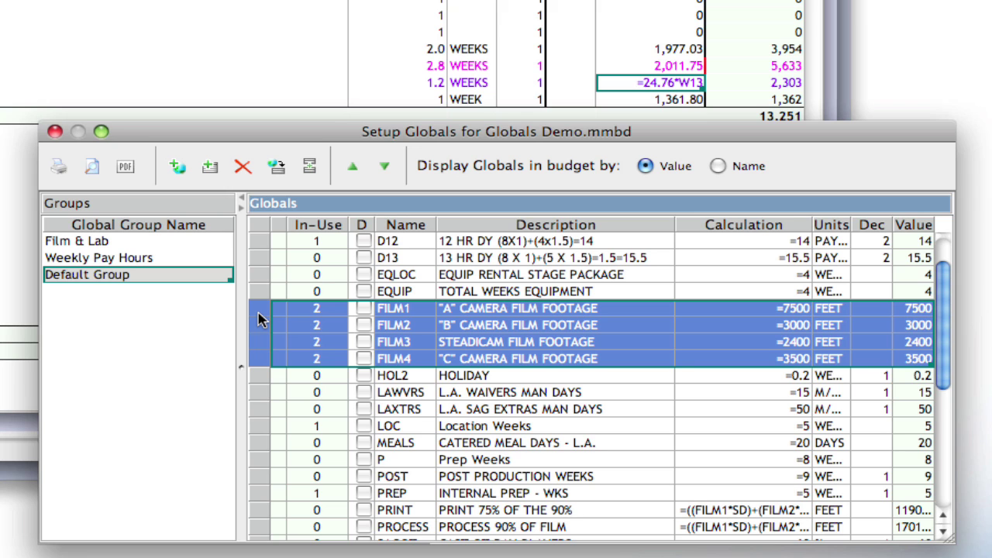
right_click(260, 320)
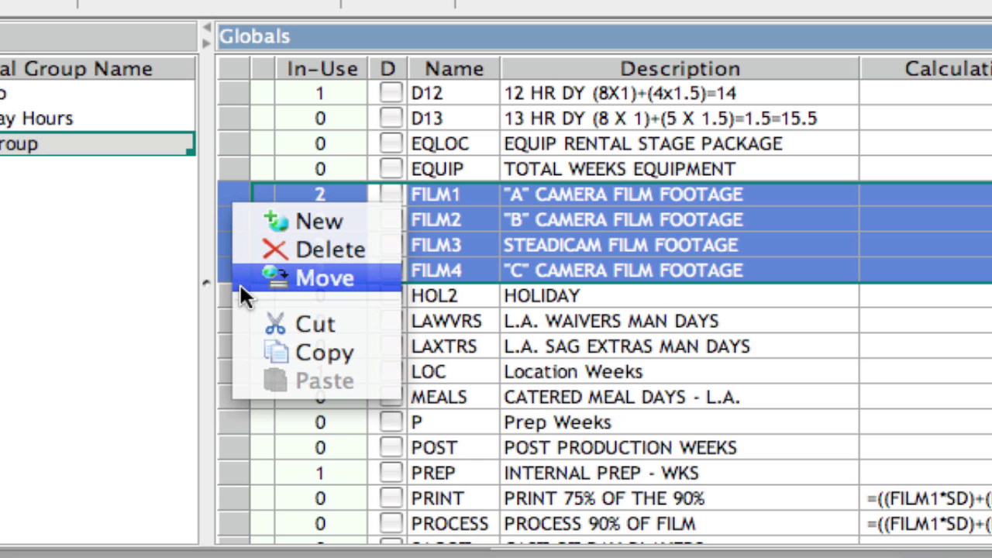
click(244, 280)
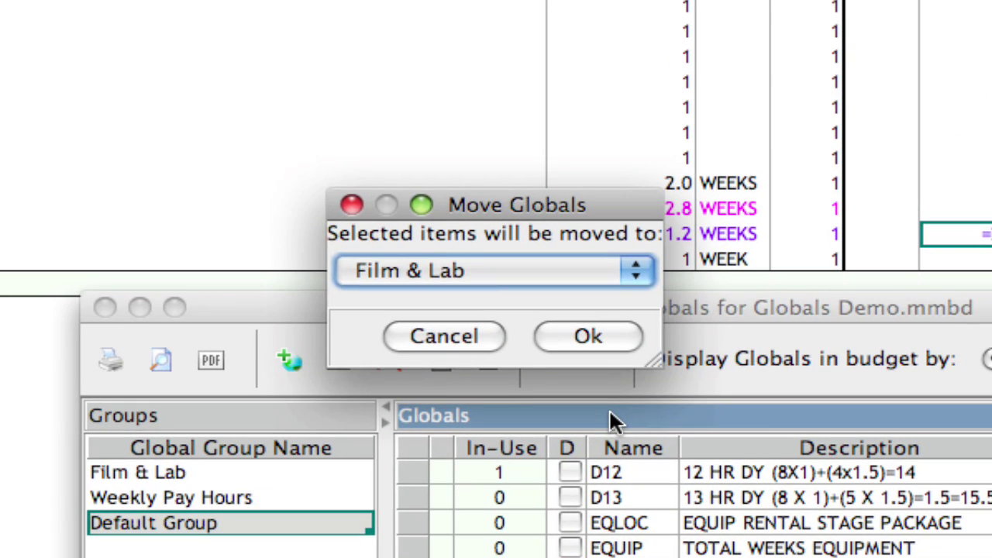
click(600, 341)
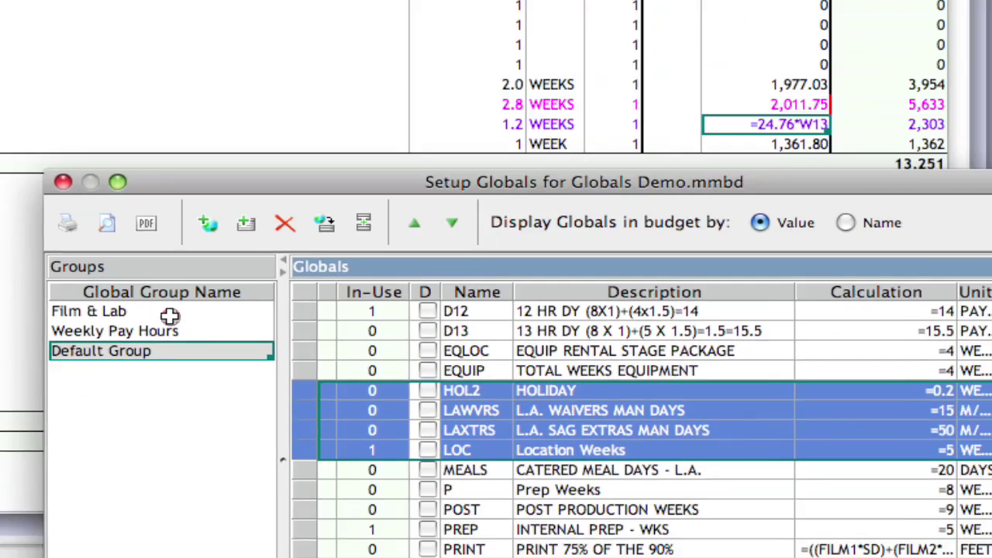
click(169, 315)
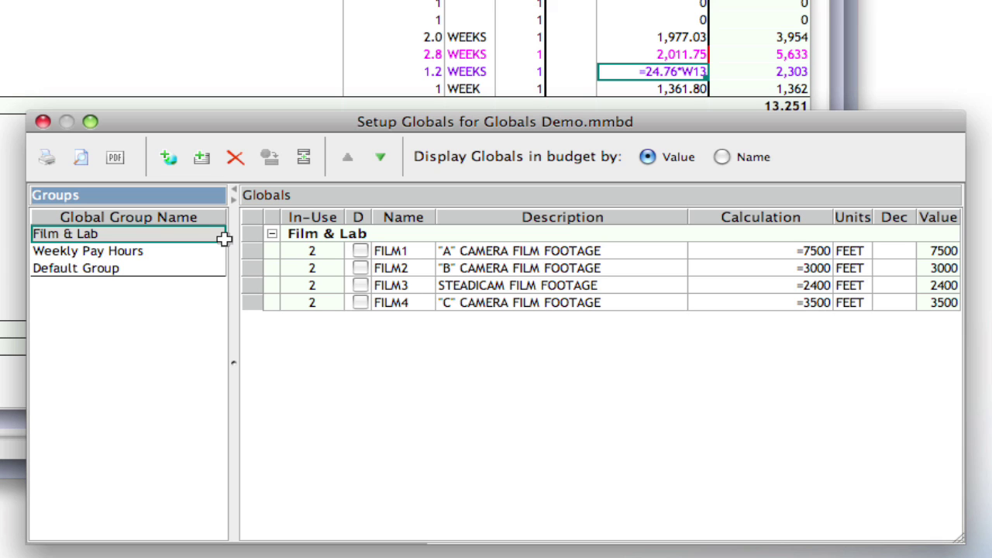
shift+click(210, 269)
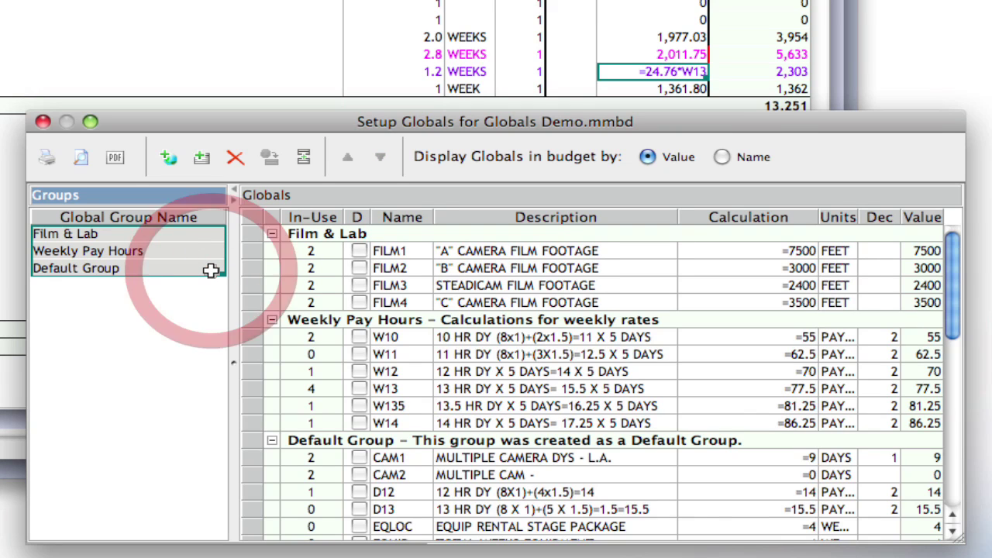
scroll(554, 349, down, 5)
scroll(558, 348, up, 5)
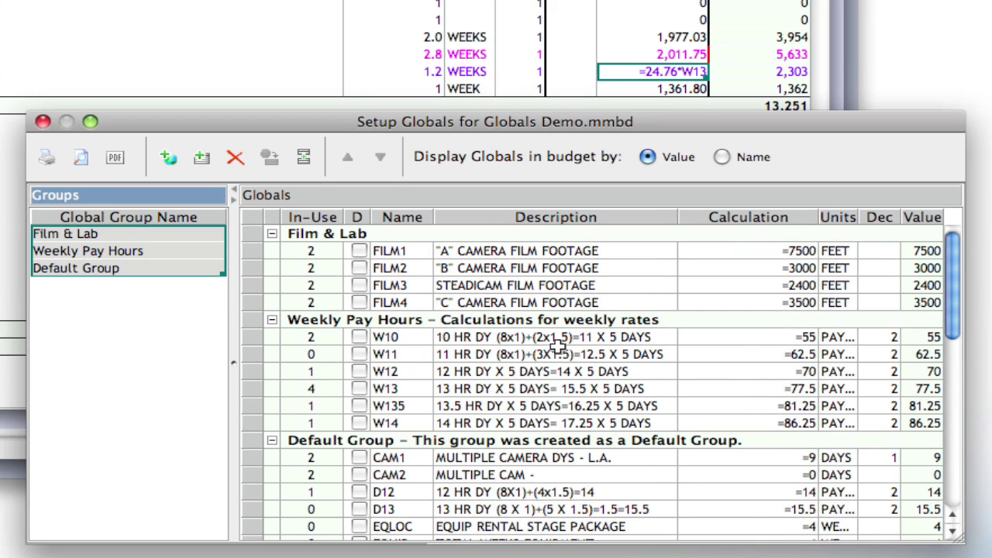
click(169, 236)
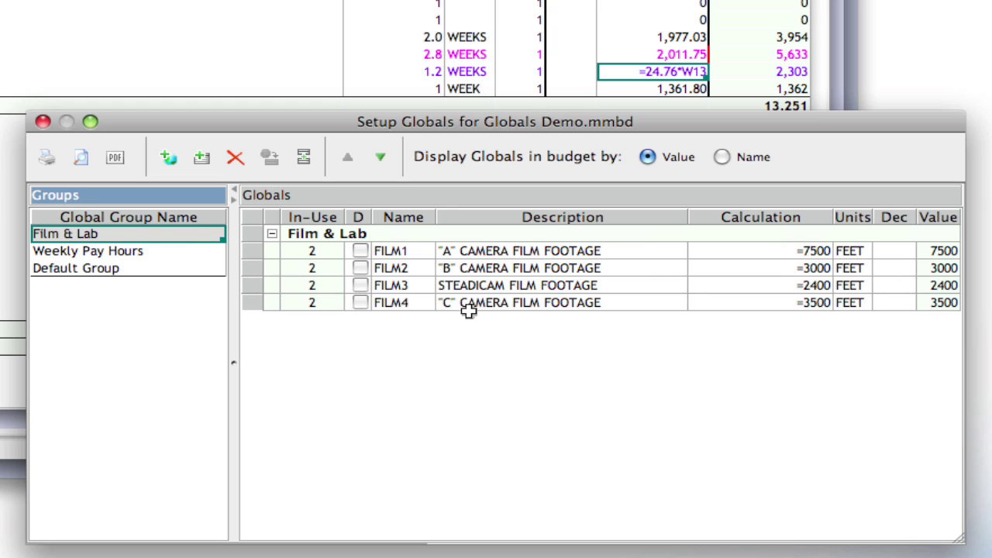
click(392, 267)
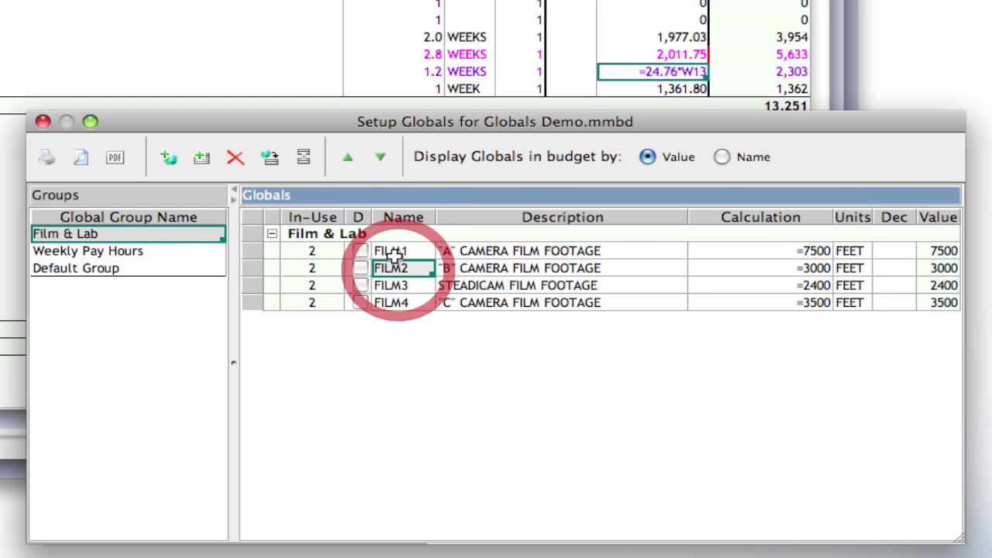
click(348, 159)
click(378, 160)
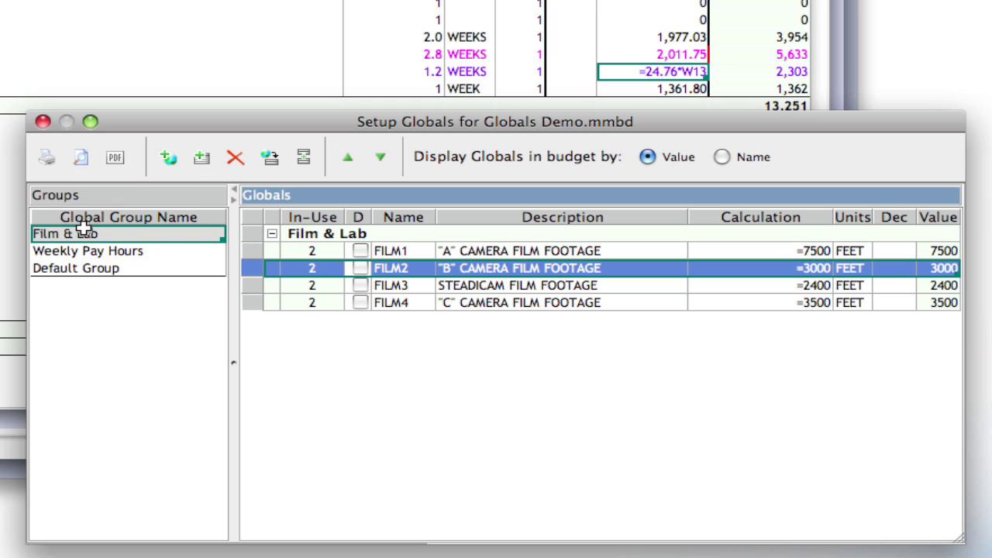
click(80, 162)
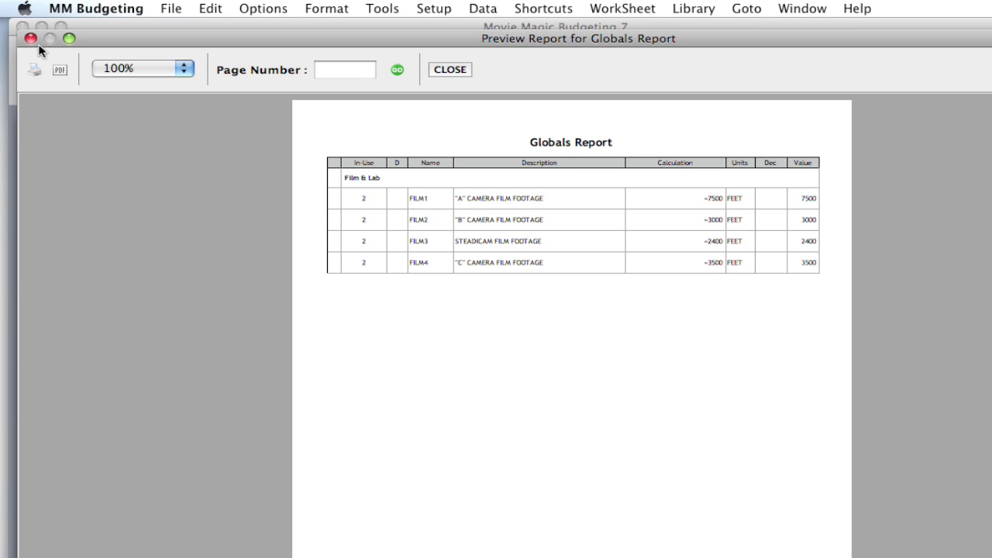
Step: Preview the two-page Globals Report covering Film & Lab, Weekly Pay Hours and Default Group
click(30, 39)
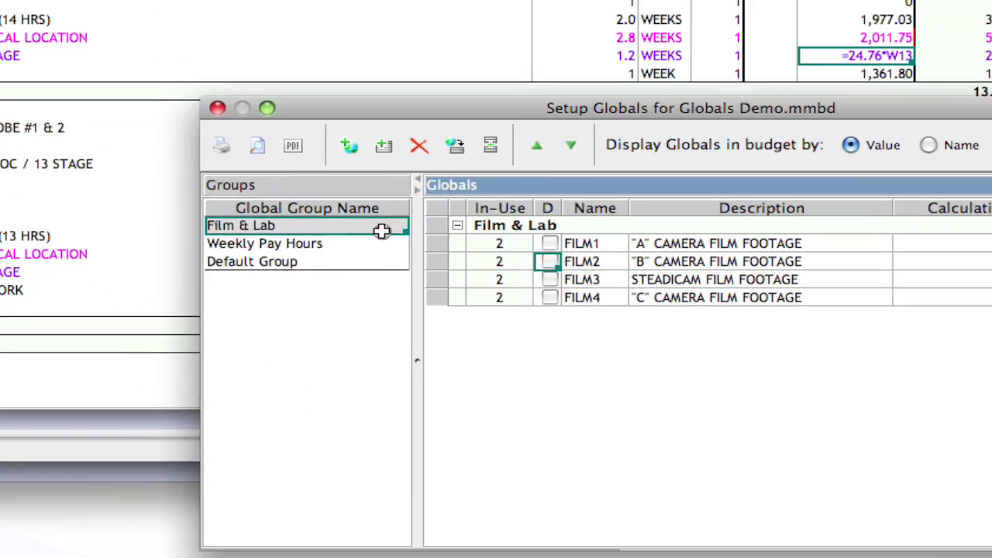
drag(382, 231, 381, 261)
click(259, 152)
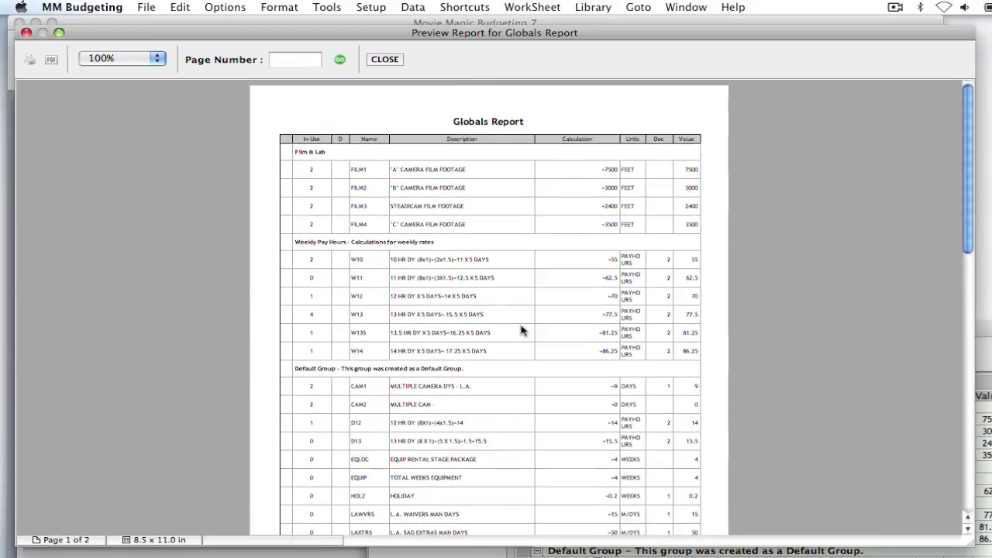
scroll(520, 331, down, 8)
scroll(521, 330, down, 5)
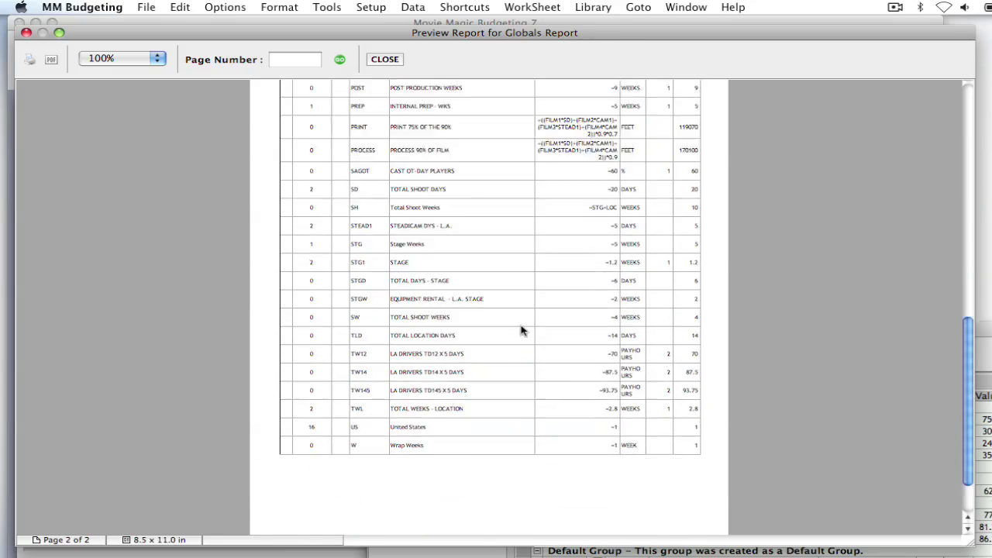
scroll(521, 331, up, 20)
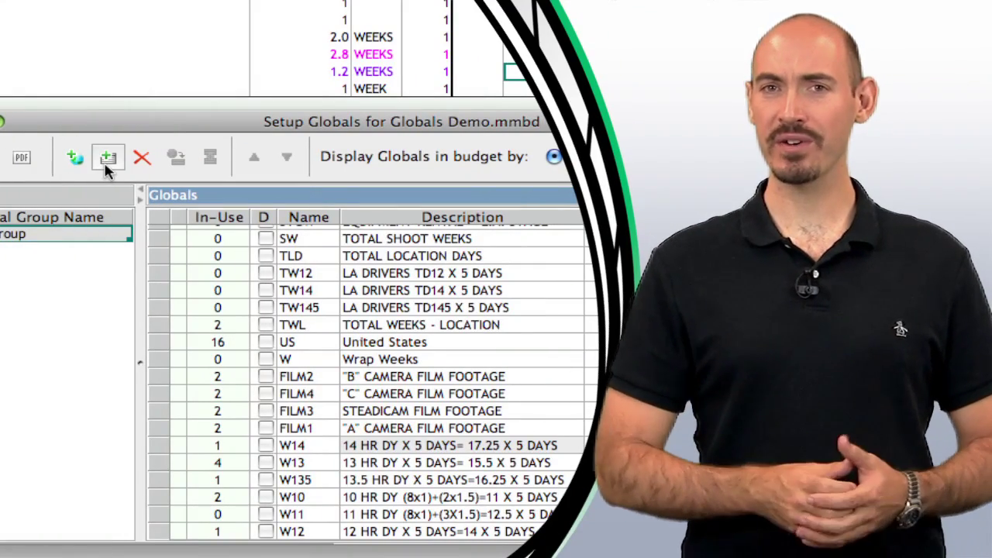
Step: Start another new global group named 'Weekly Pay'
click(107, 162)
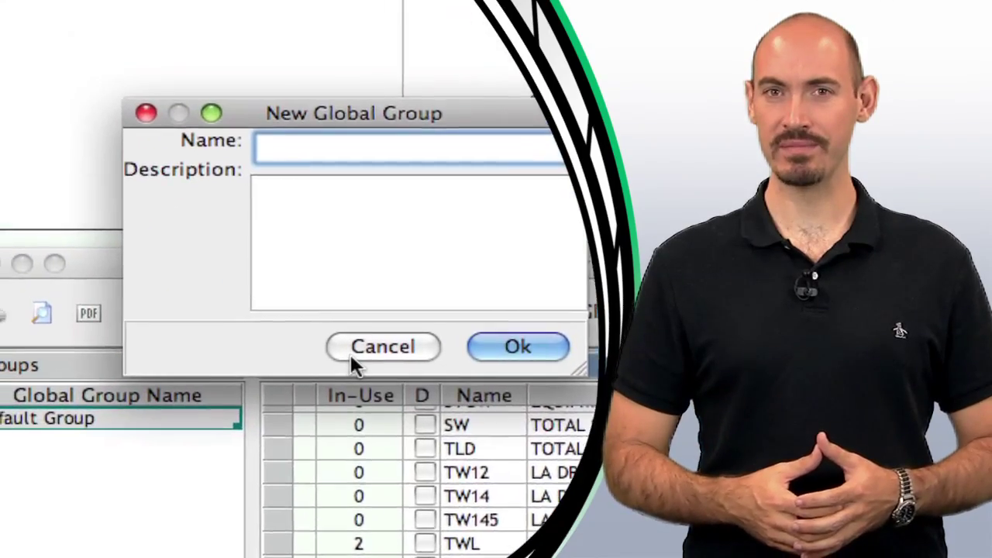
text(Weekl)
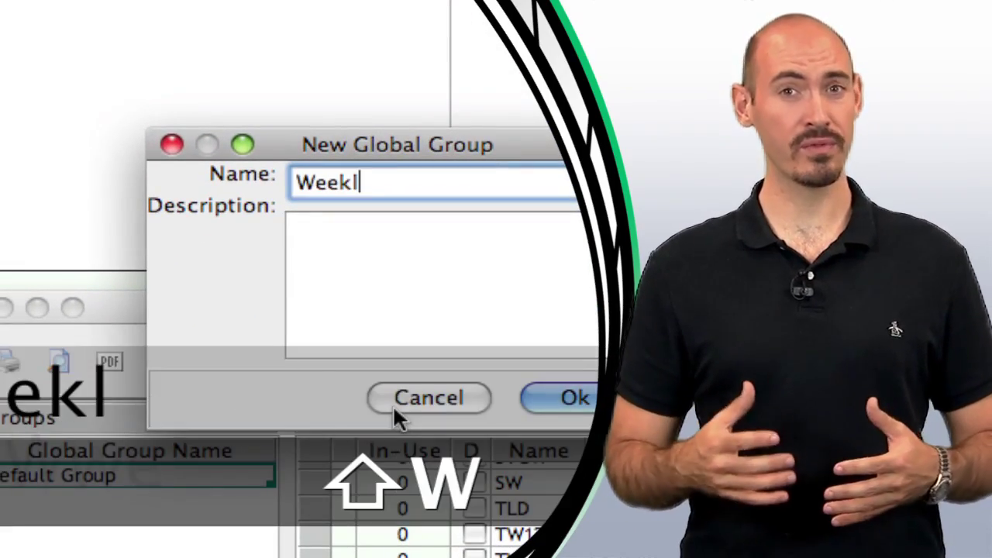